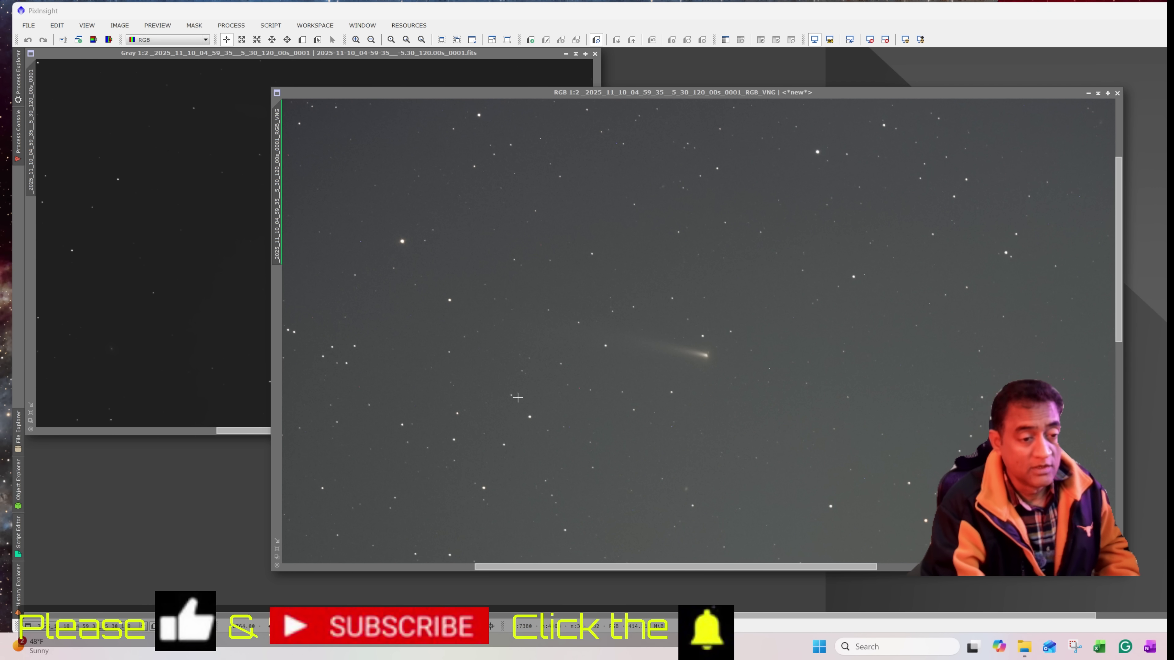
# Step: Examine the comet in the debayered RGB_VNG image at 1:1 zoom and collapse its image window
pyautogui.scroll(1, 710, 399)
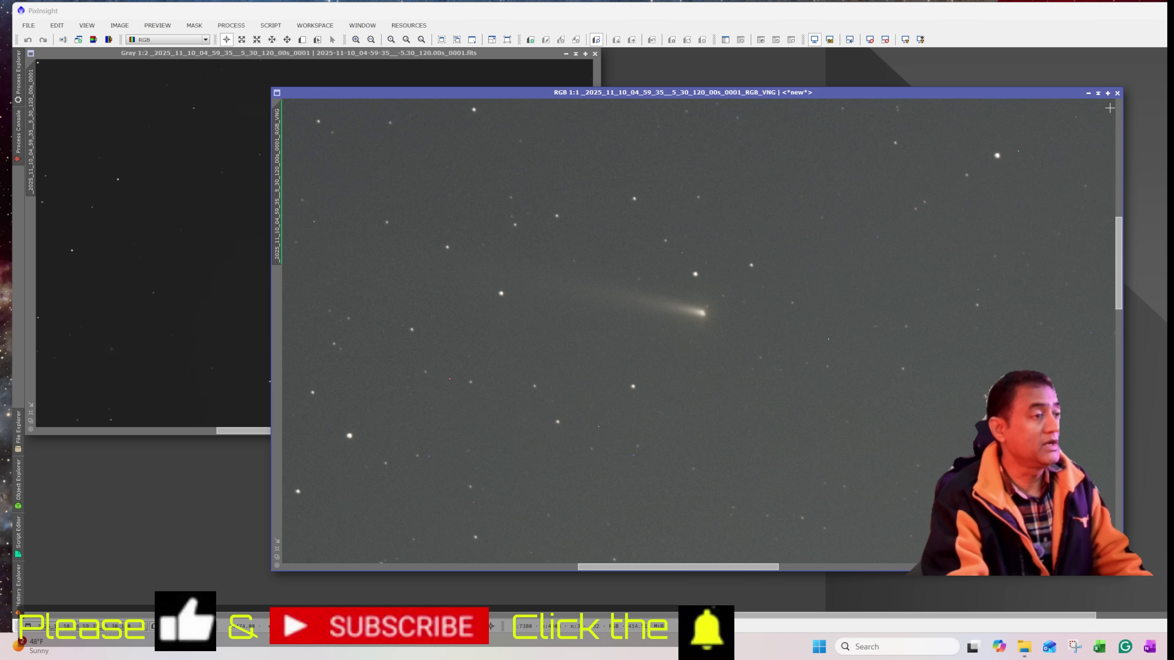
pyautogui.click(1098, 93)
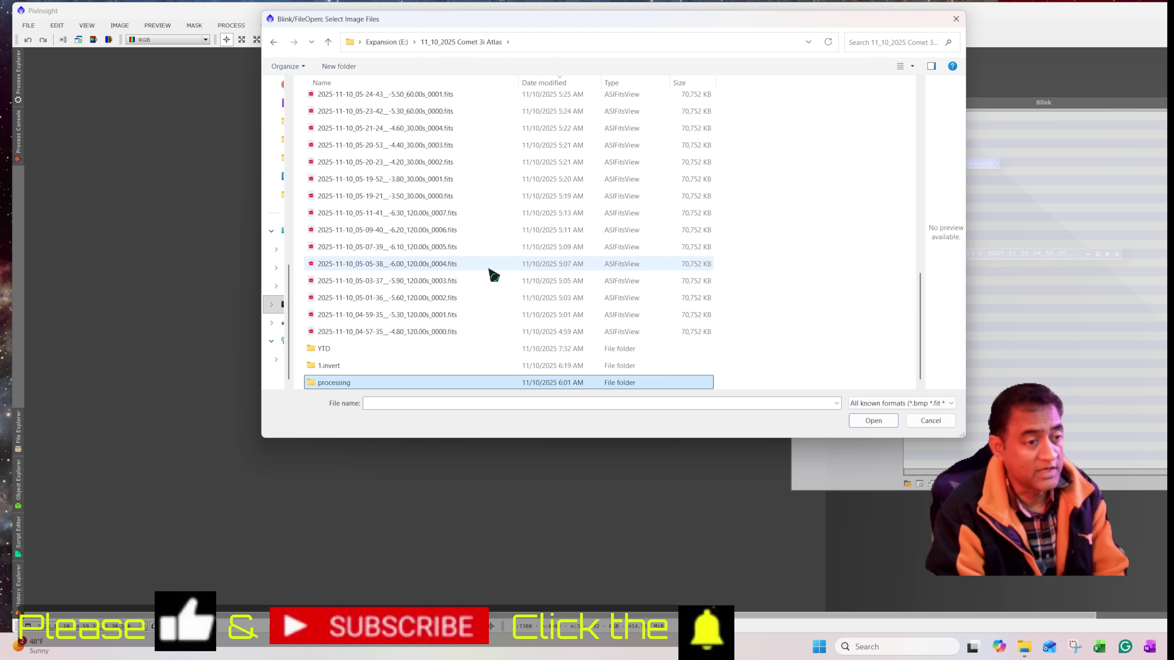
# Step: Browse the 11_10_2025 Comet 3i Atlas folder for the FITS exposures while selecting image files for Blink
pyautogui.scroll(3, 489, 223)
pyautogui.scroll(8, 491, 224)
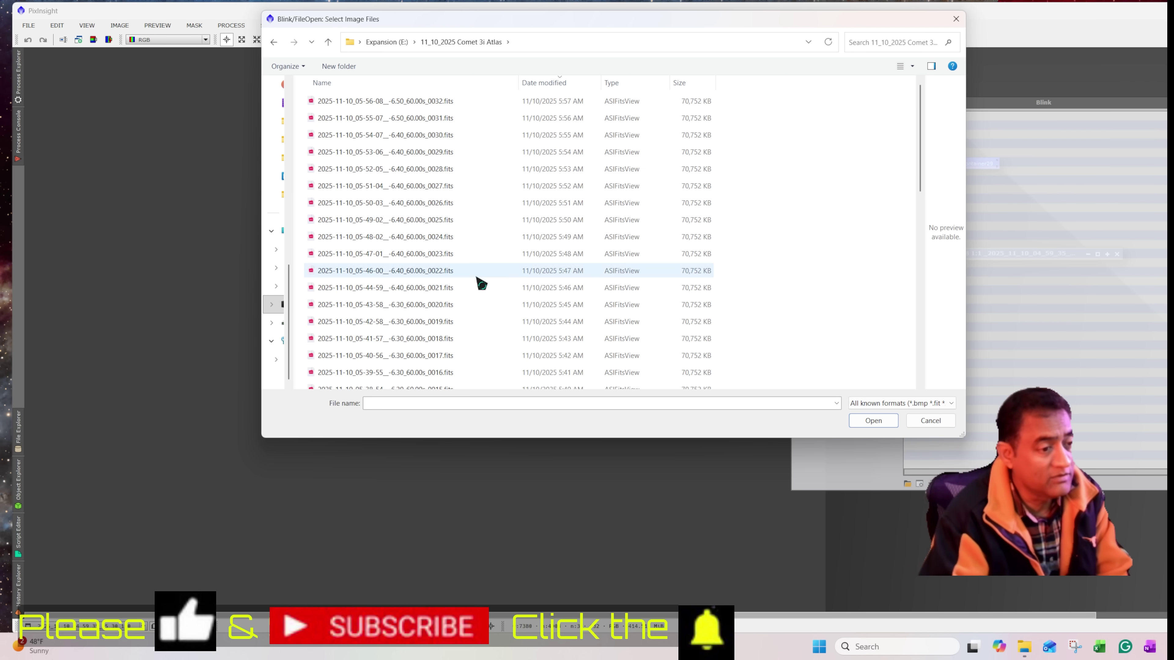
pyautogui.scroll(-6, 485, 300)
pyautogui.click(490, 331)
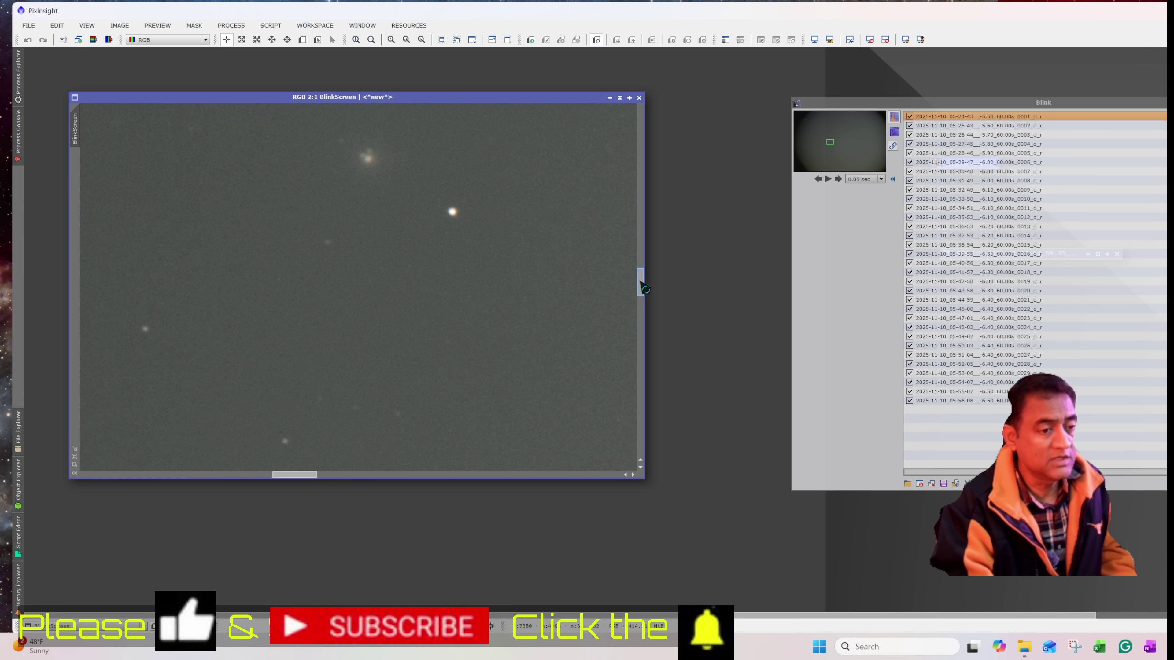
# Step: Magnify the BlinkScreen view to 7:1 and centre it on the comet's nucleus in the first 60-second frame
pyautogui.moveTo(641, 281); pyautogui.dragTo(642, 273)
pyautogui.scroll(1, 497, 260)
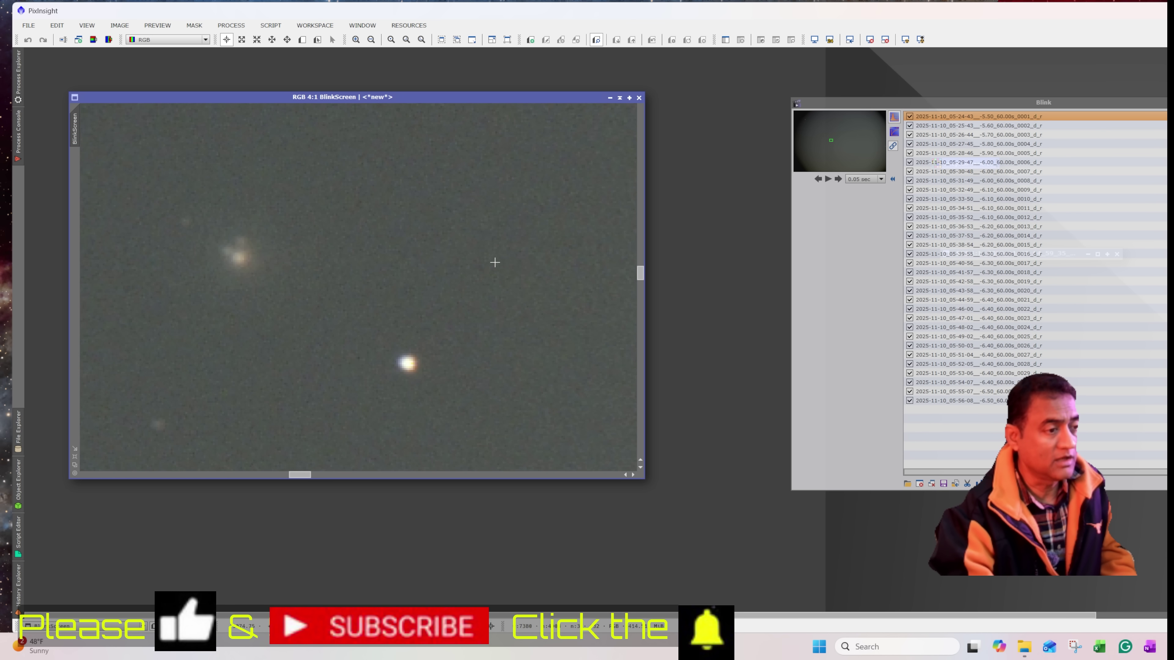
pyautogui.moveTo(306, 475); pyautogui.dragTo(304, 475)
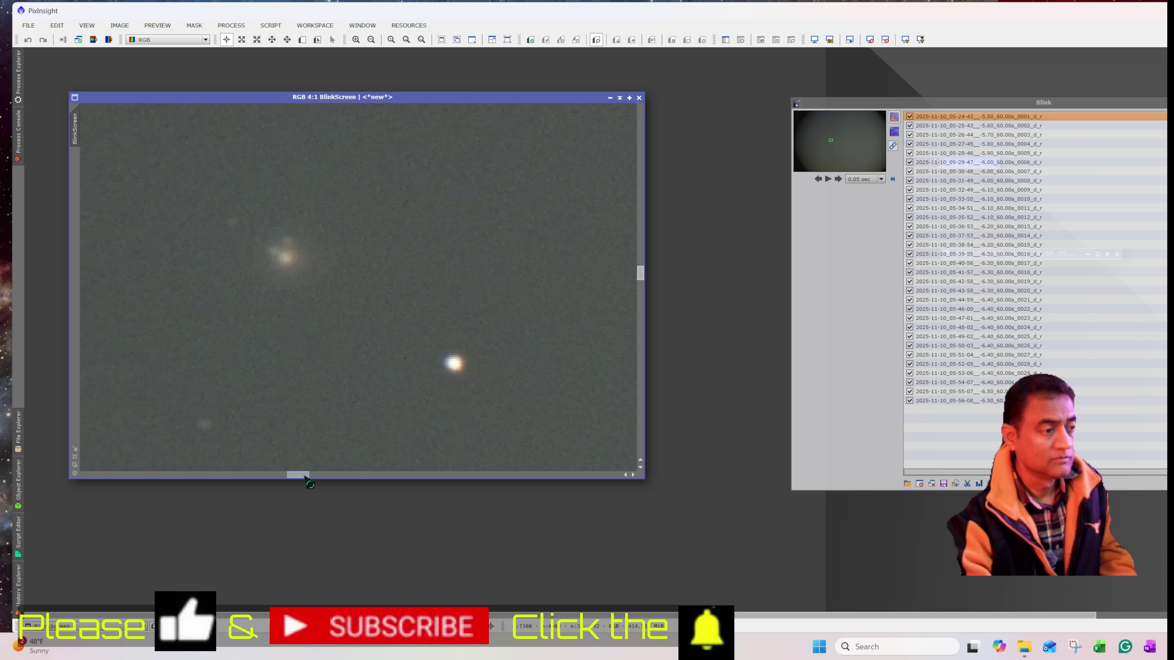
pyautogui.scroll(2, 343, 302)
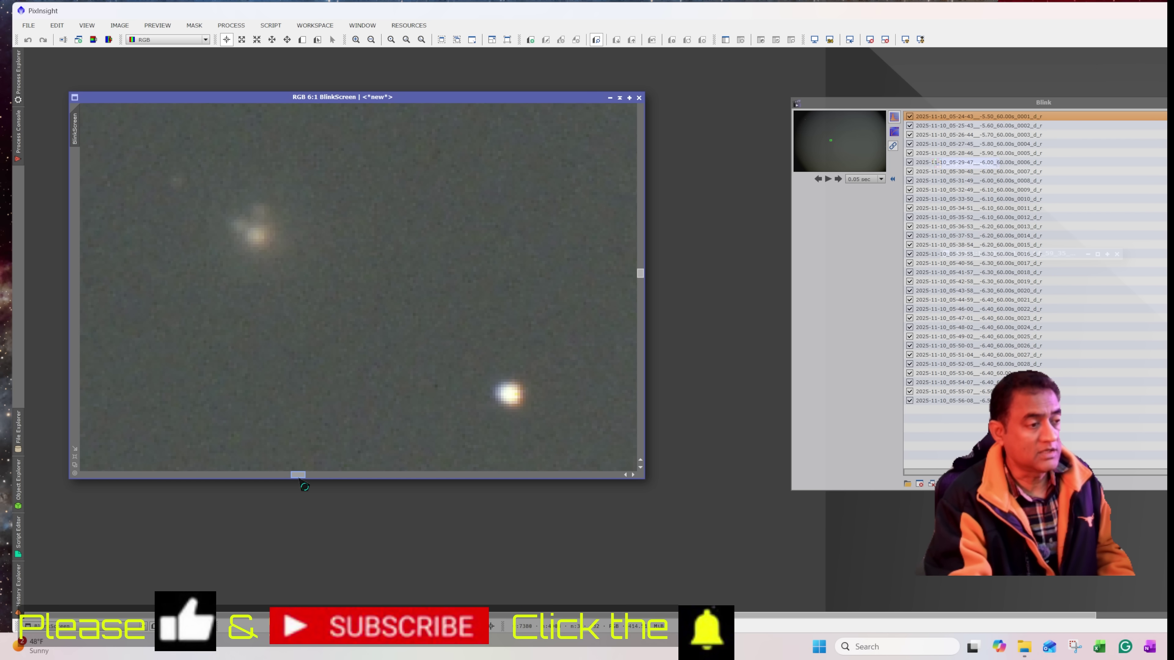
pyautogui.moveTo(304, 486); pyautogui.dragTo(302, 486)
pyautogui.scroll(1, 297, 286)
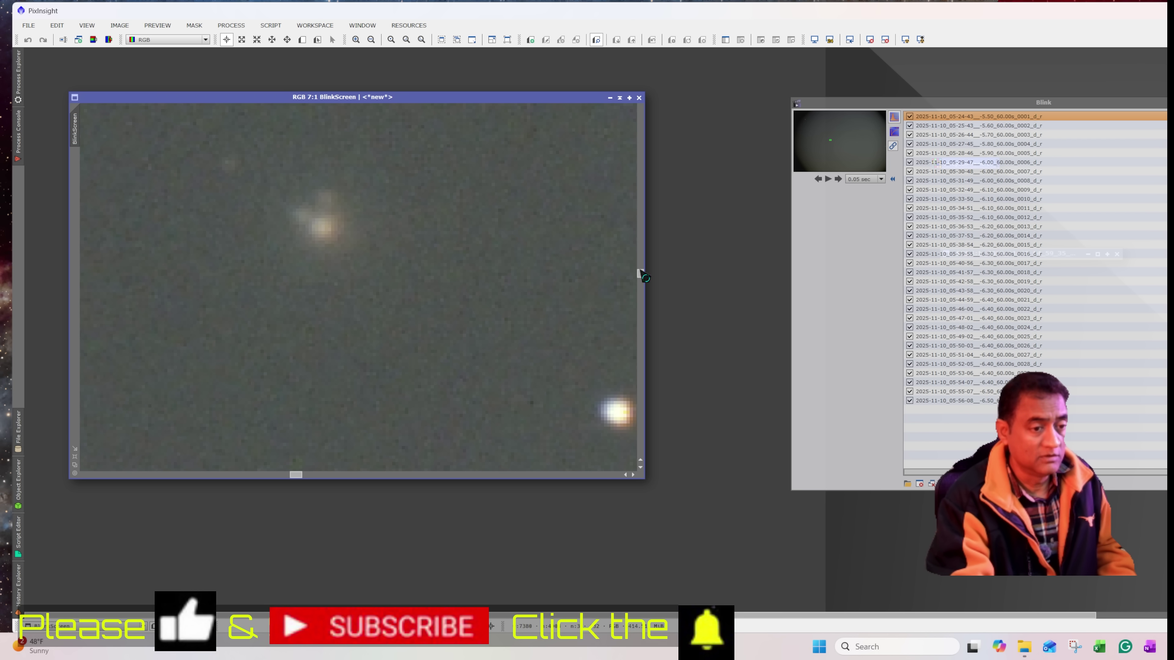
pyautogui.moveTo(640, 272); pyautogui.dragTo(641, 272)
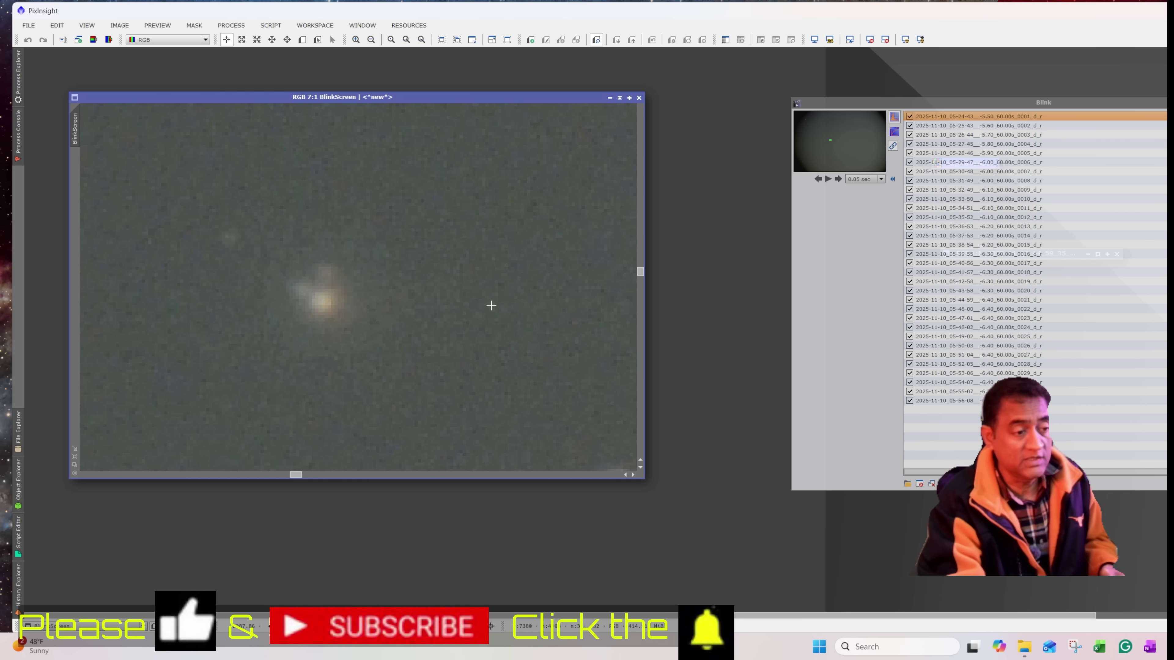
# Step: Step forward through the 60-second frames in Blink to the last one, watching the comet's position against the stars
pyautogui.click(1038, 127)
pyautogui.press('Down')
pyautogui.press('Down')
pyautogui.press('Down')
pyautogui.press('Down')
pyautogui.press('Down')
pyautogui.press('Down')
pyautogui.press('Down')
pyautogui.press('Down')
pyautogui.press('Down')
pyautogui.press('Down')
pyautogui.press('Down')
pyautogui.press('Down')
pyautogui.press('Down')
pyautogui.press('Down')
pyautogui.press('Down')
pyautogui.press('Down')
pyautogui.press('Down')
pyautogui.press('Down')
pyautogui.press('Down')
pyautogui.press('Down')
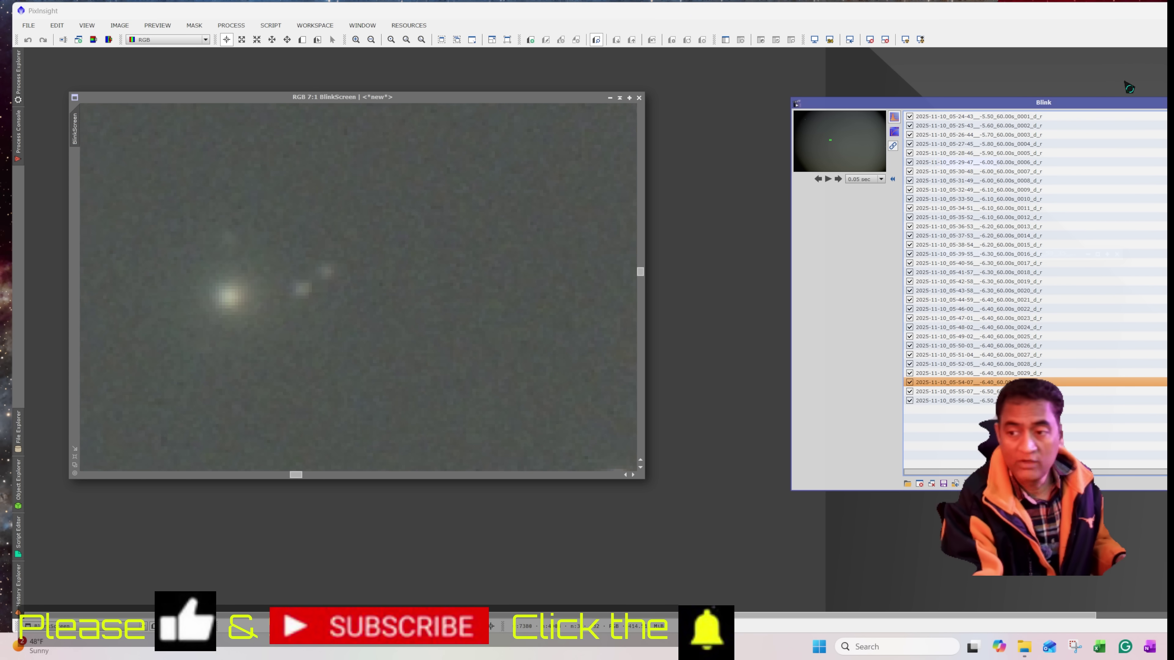
pyautogui.press('Down')
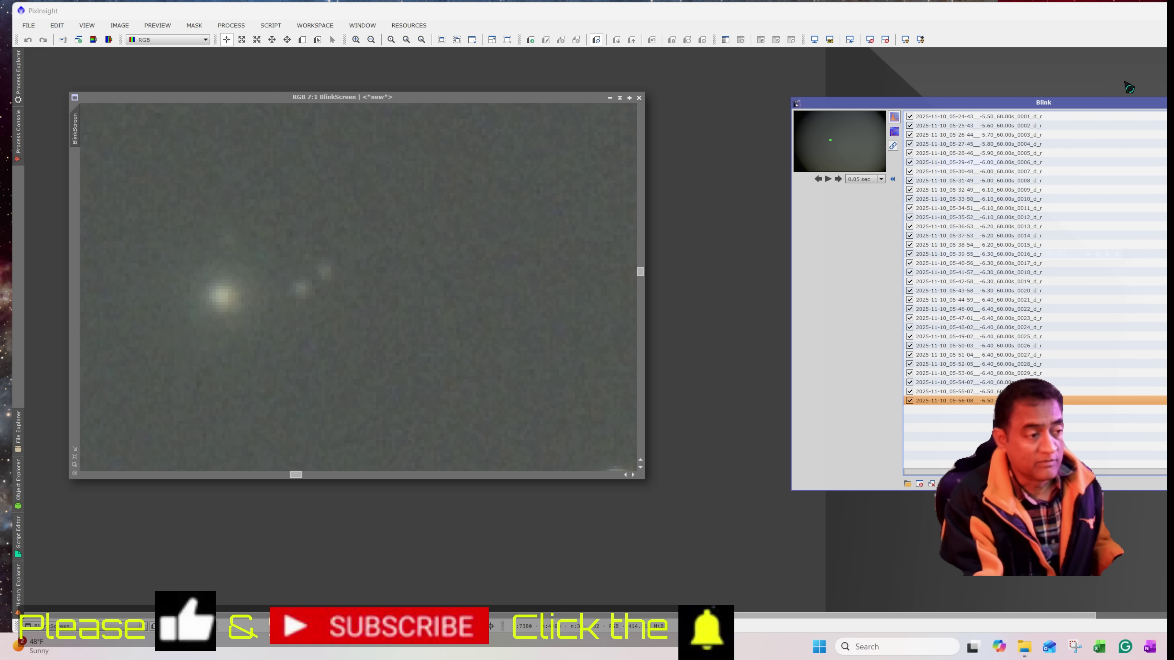
# Step: Step back through the Blink frames from the last one to the first to compare the comet's motion again
pyautogui.press('Up')
pyautogui.press('Up')
pyautogui.press('Up')
pyautogui.press('Up')
pyautogui.press('Up')
pyautogui.press('Up')
pyautogui.press('Up')
pyautogui.press('Up')
pyautogui.press('Up')
pyautogui.press('Up')
pyautogui.press('Up')
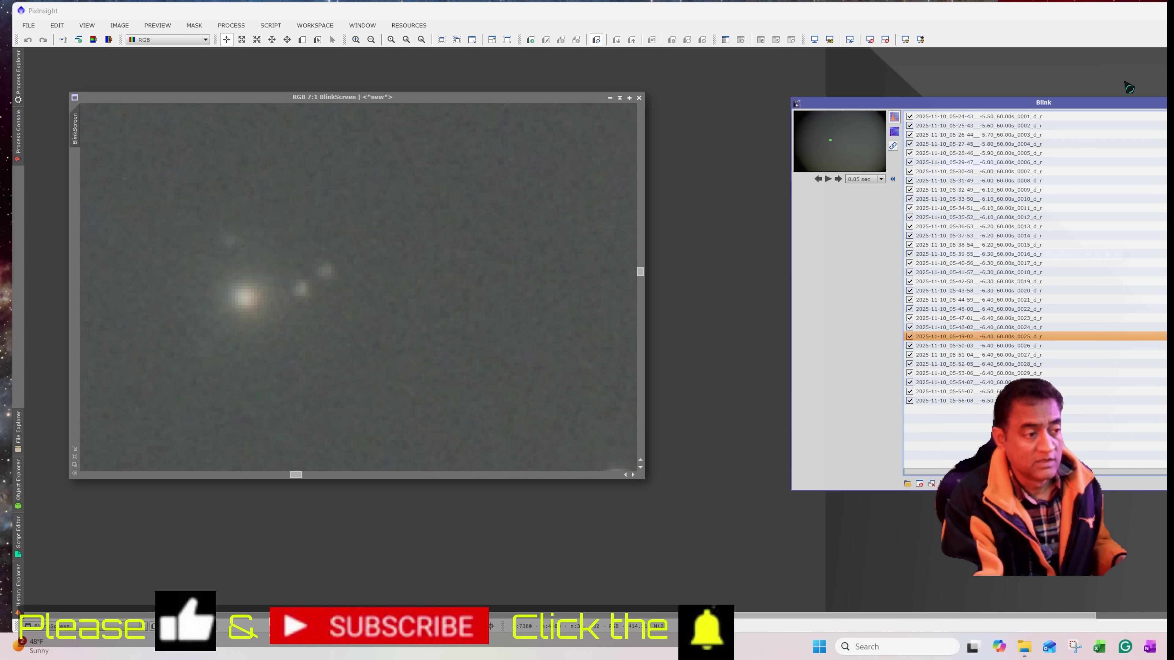
pyautogui.press('Up')
pyautogui.press('Up')
pyautogui.press('Up')
pyautogui.press('Up')
pyautogui.press('Up')
pyautogui.press('Up')
pyautogui.press('Up')
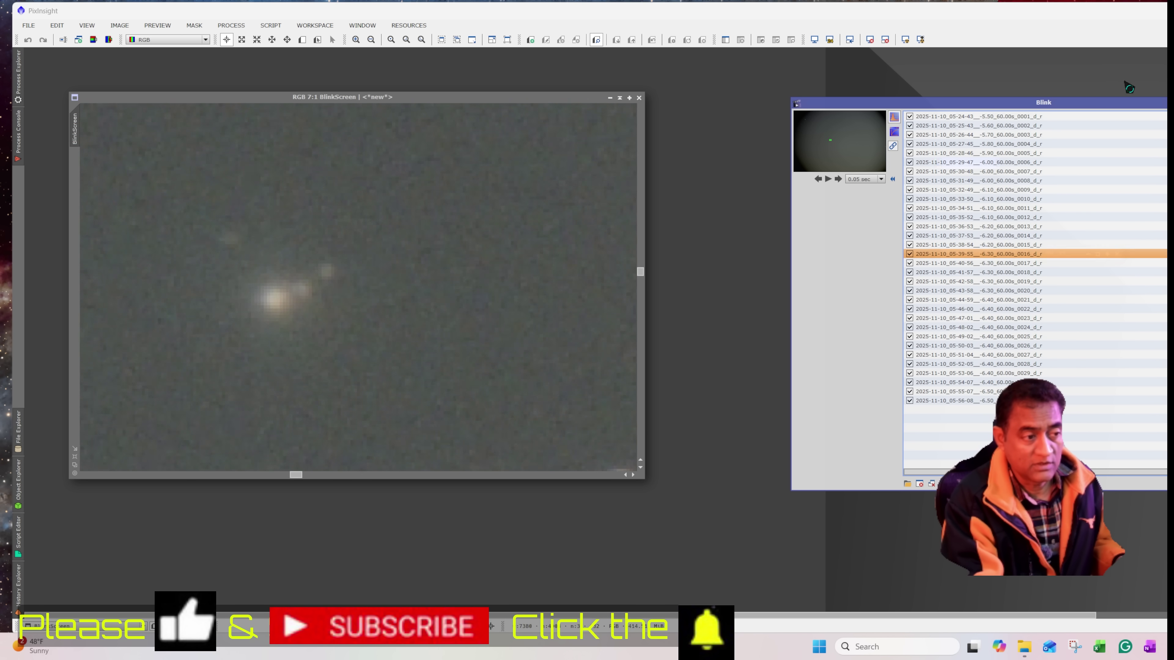
pyautogui.press('Up')
pyautogui.press('Up')
pyautogui.press('Up')
pyautogui.press('Up')
pyautogui.press('Up')
pyautogui.press('Up')
pyautogui.press('Up')
pyautogui.press('Up')
pyautogui.press('Up')
pyautogui.press('Up')
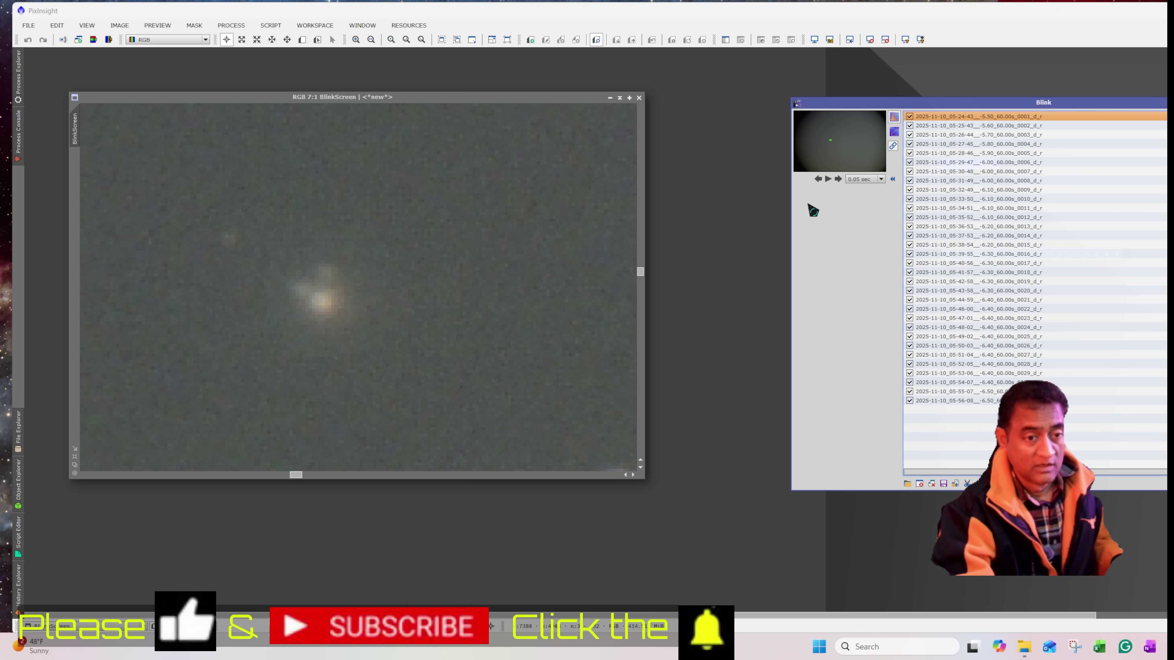
# Step: Play the 60-second frames as a Blink animation and examine the moving comet's nucleus at 10:1 zoom
pyautogui.click(828, 180)
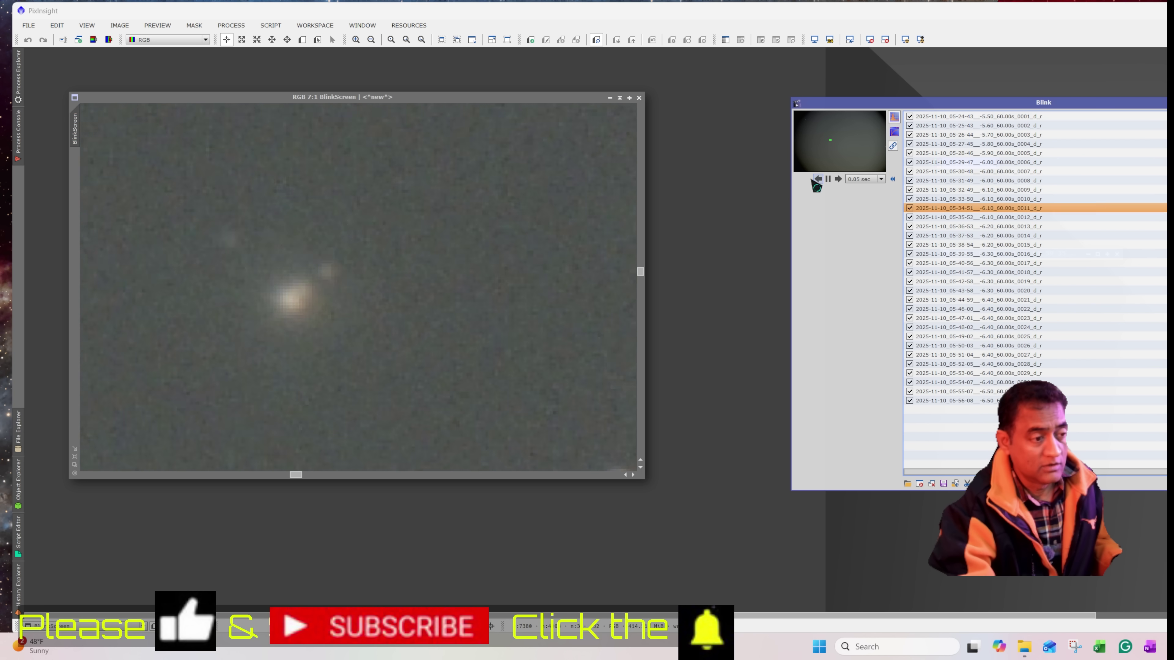
pyautogui.click(313, 239)
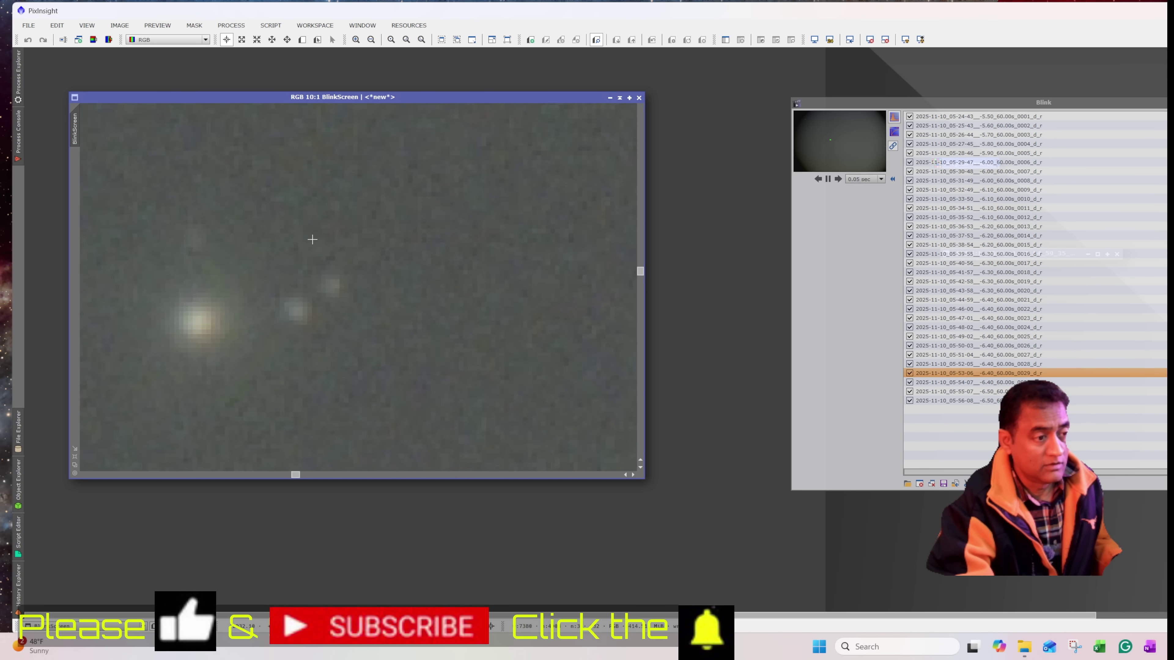
pyautogui.scroll(1, 312, 238)
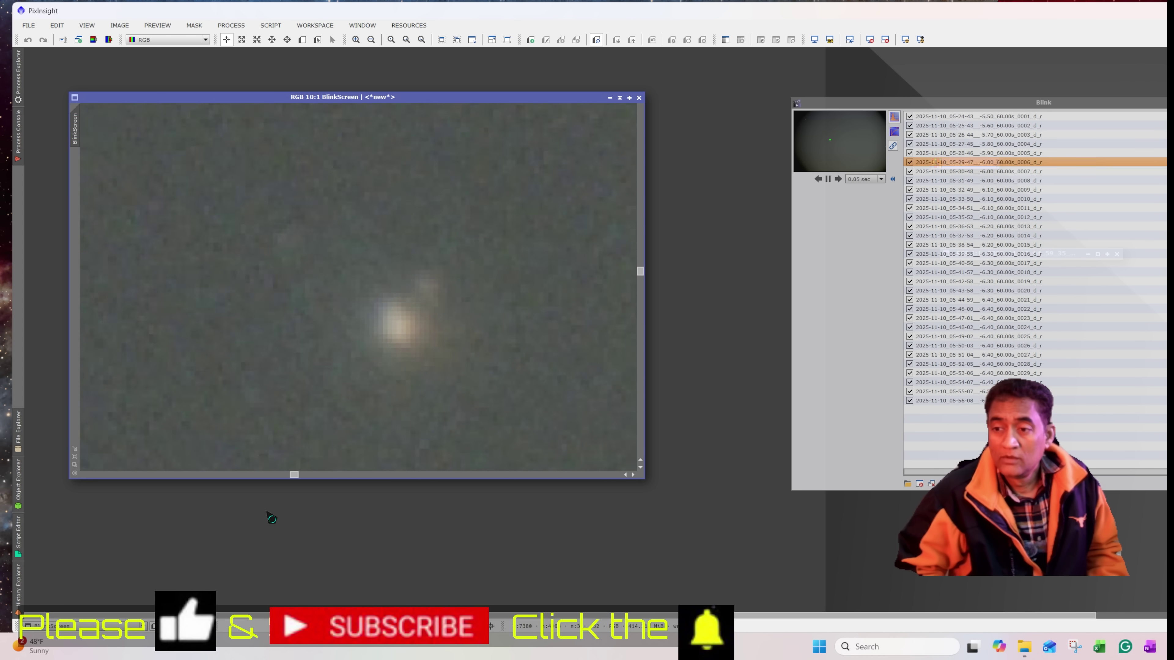
pyautogui.scroll(3, 301, 411)
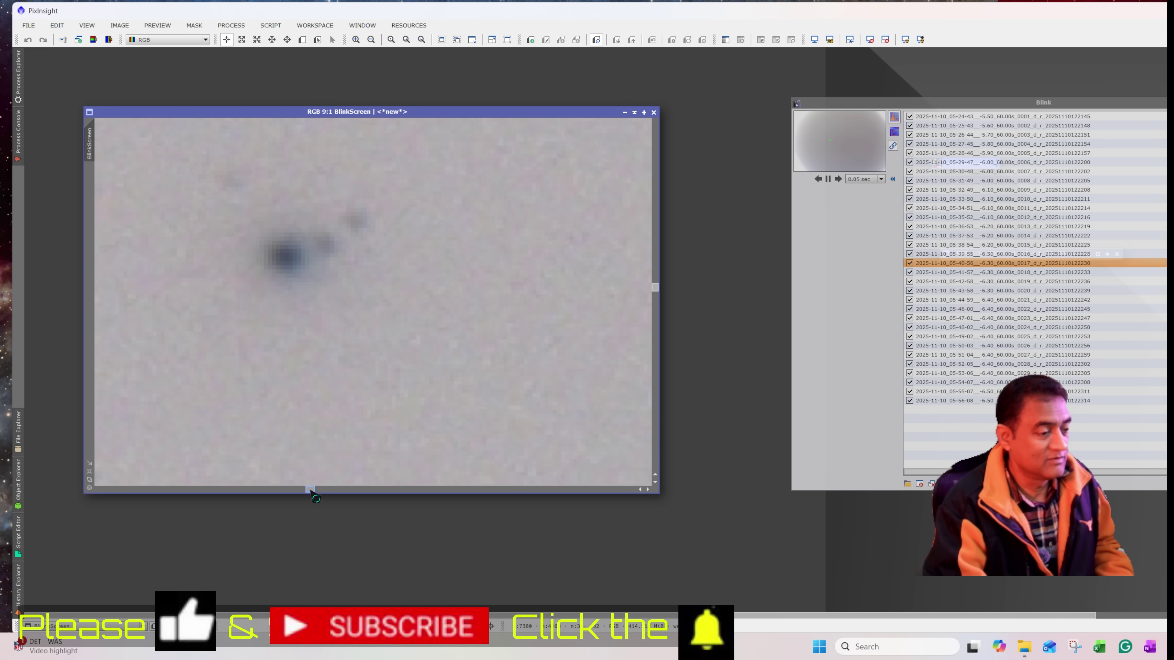
# Step: Examine the comet closely in the inverted frames and stop the Blink animation of the 30sec Comet 3I-ATLAS series
pyautogui.scroll(2, 317, 266)
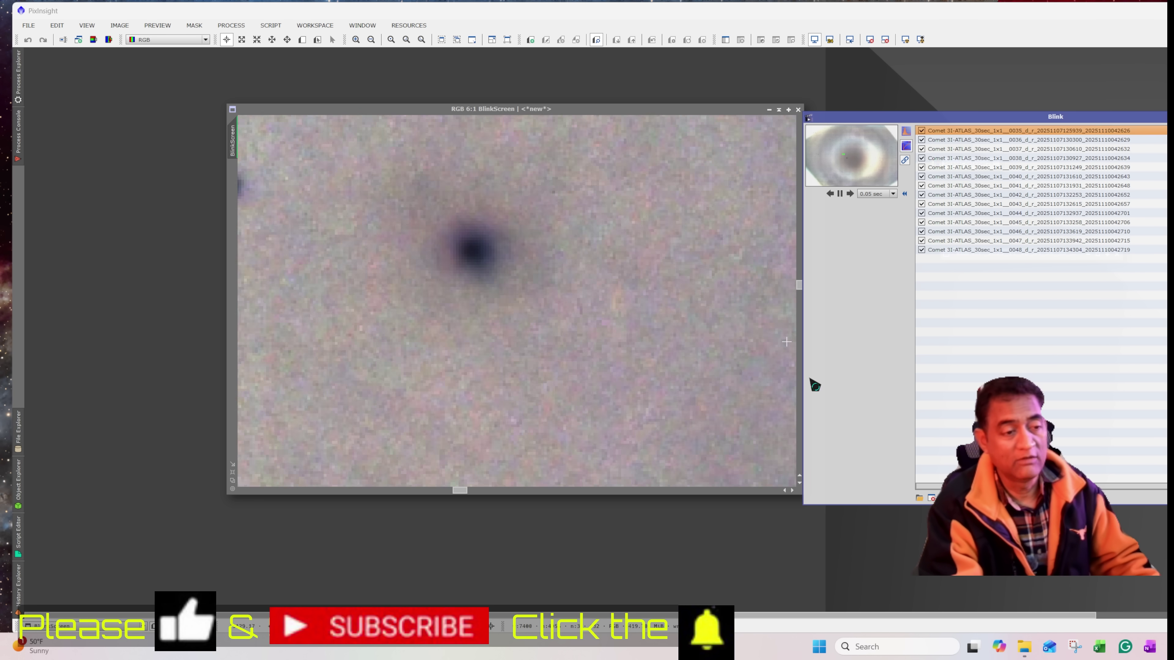
pyautogui.click(840, 194)
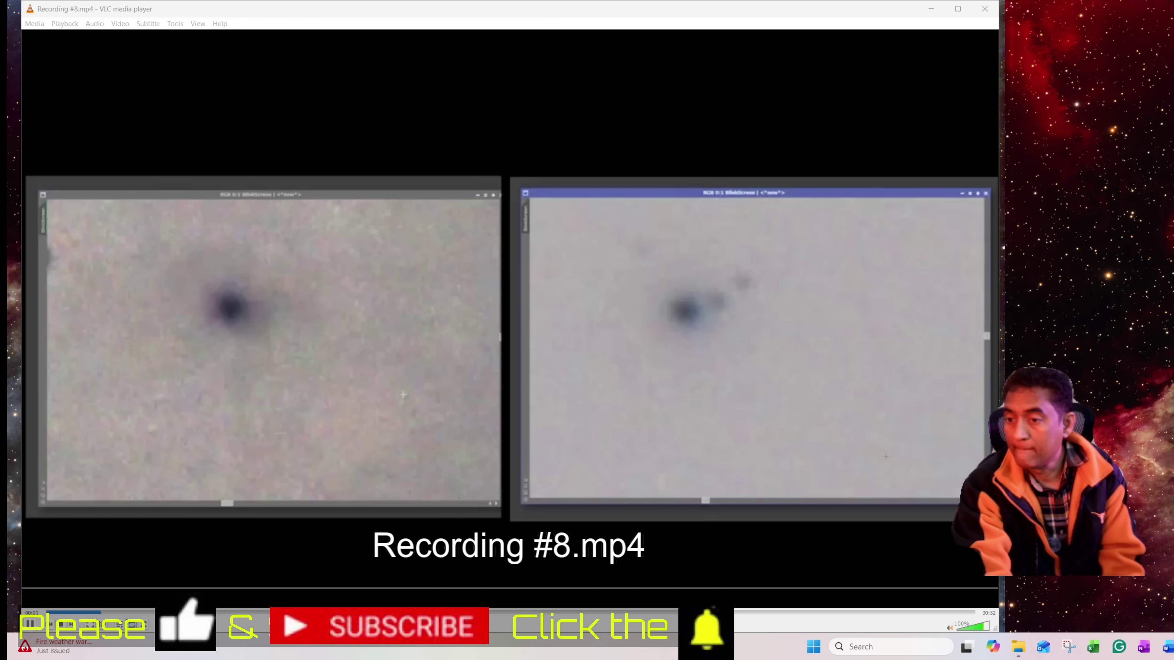